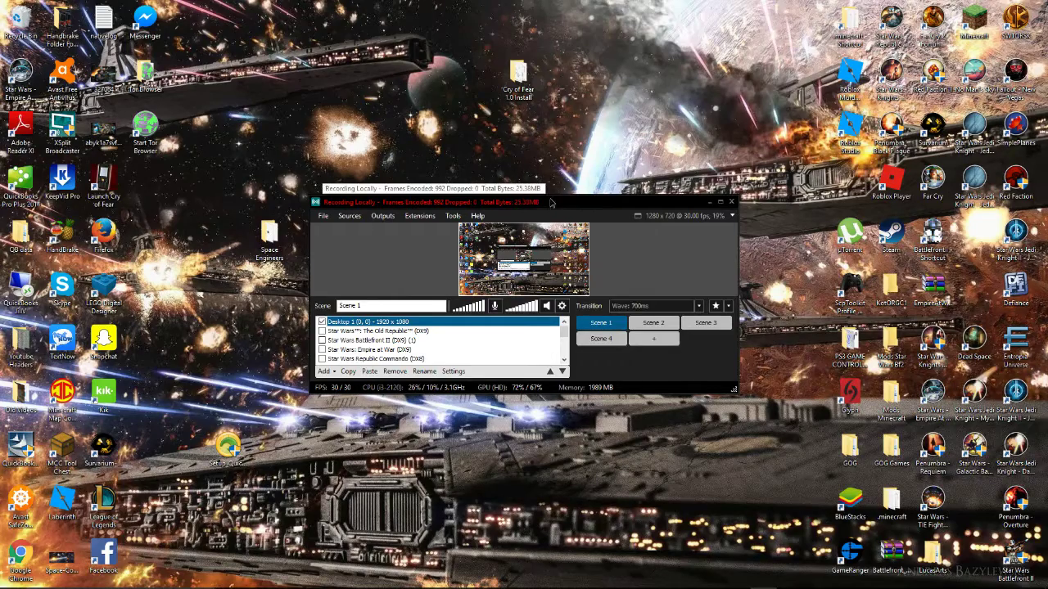
Step: Reposition the OBS window upward and a little to the right while recording continues
drag(553, 203, 572, 131)
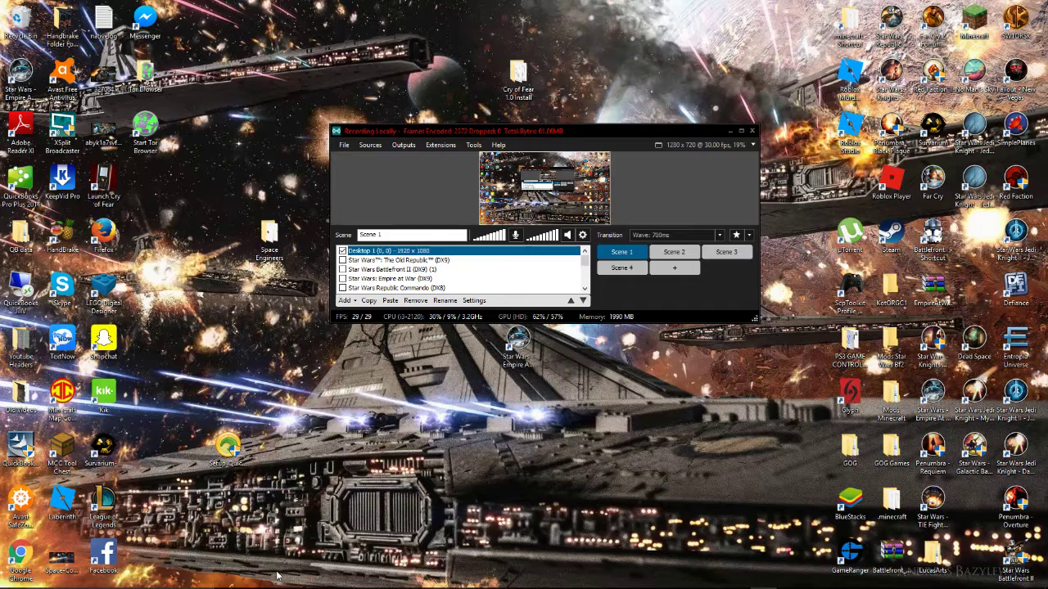
mouse_move(762, 586)
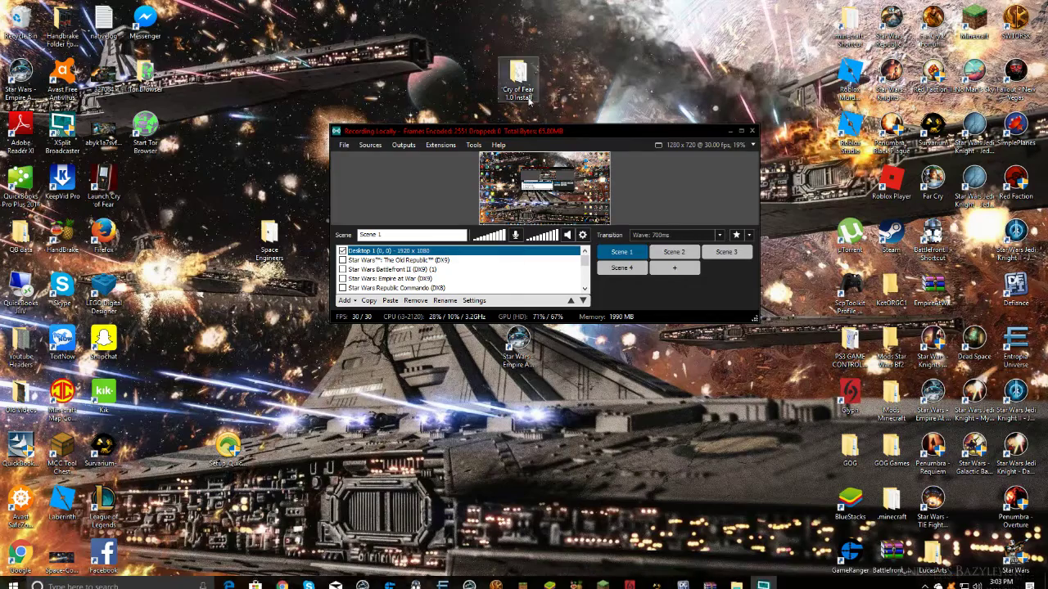
drag(575, 135, 576, 135)
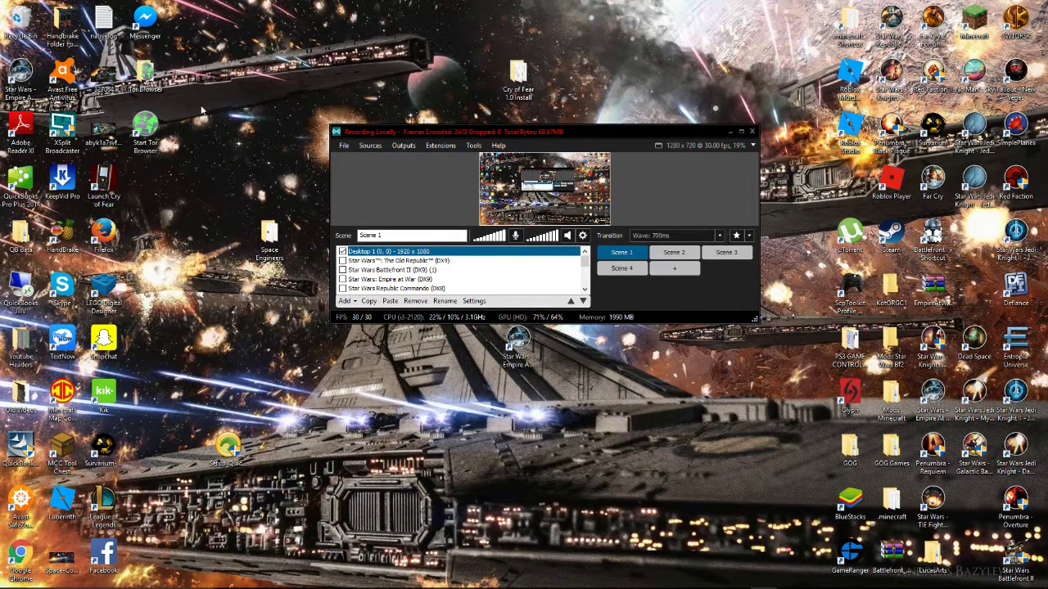